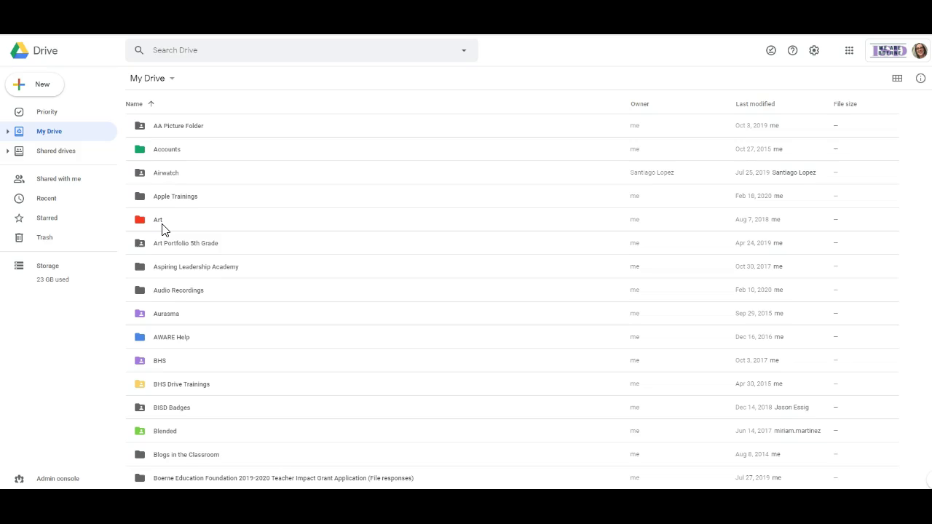
From Google Drive's New menu, open the TRYathlon Map in Google My Maps.
click(51, 85)
click(122, 200)
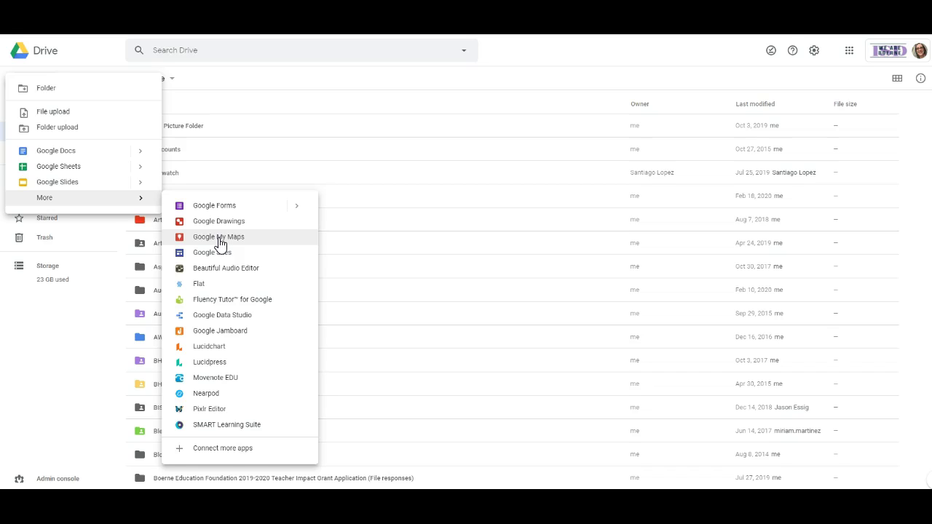
click(209, 204)
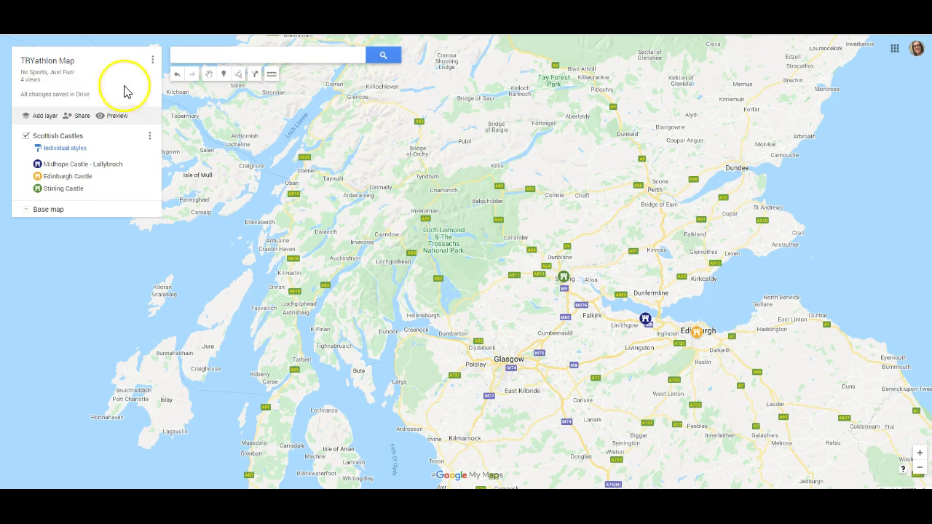
Search for Balmoral Castle, Ballater and add it to the Scottish Castles layer.
click(196, 56)
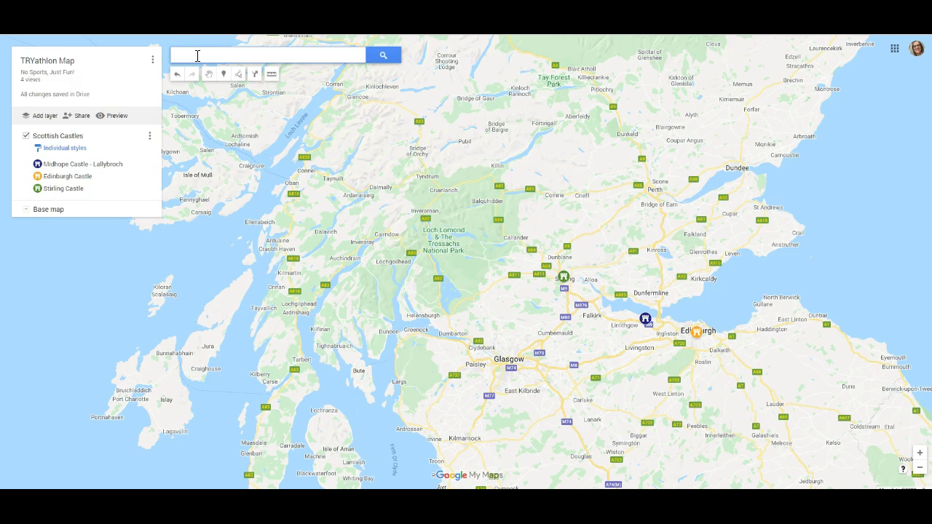
text(Sal)
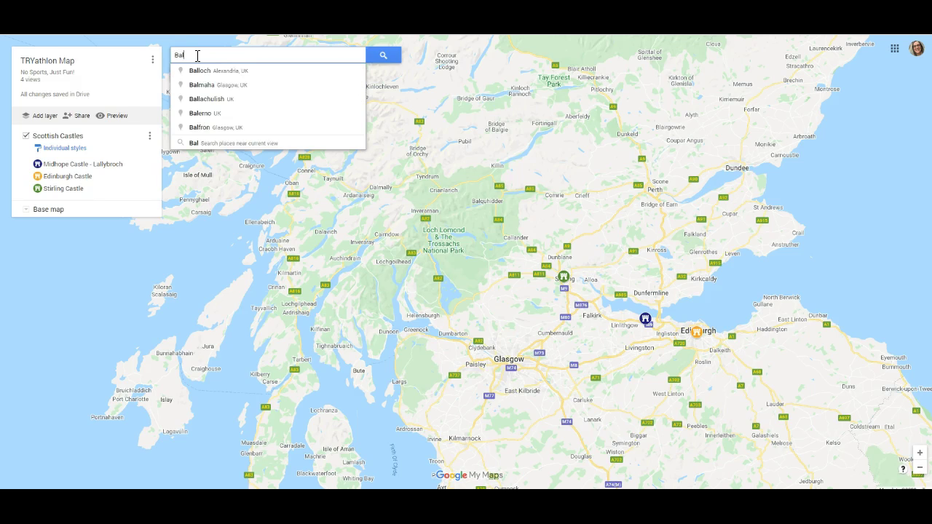
text(mor)
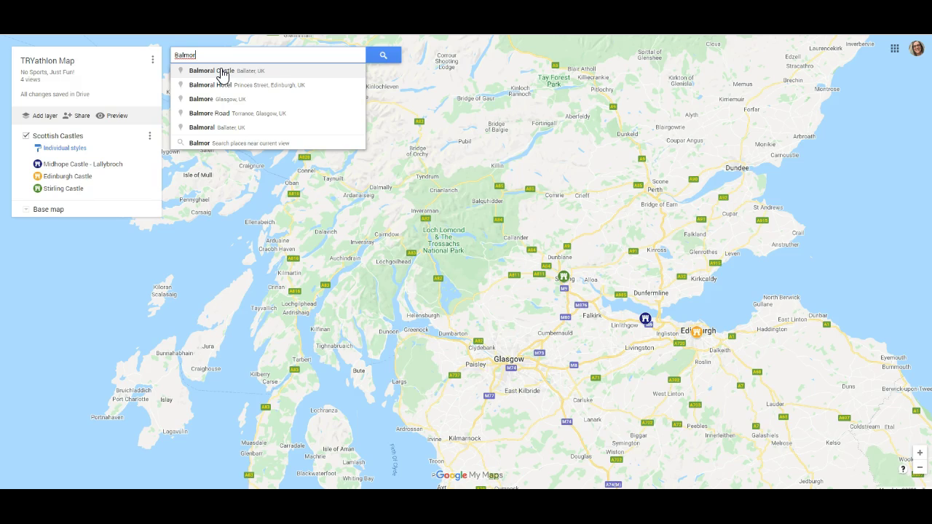
click(222, 73)
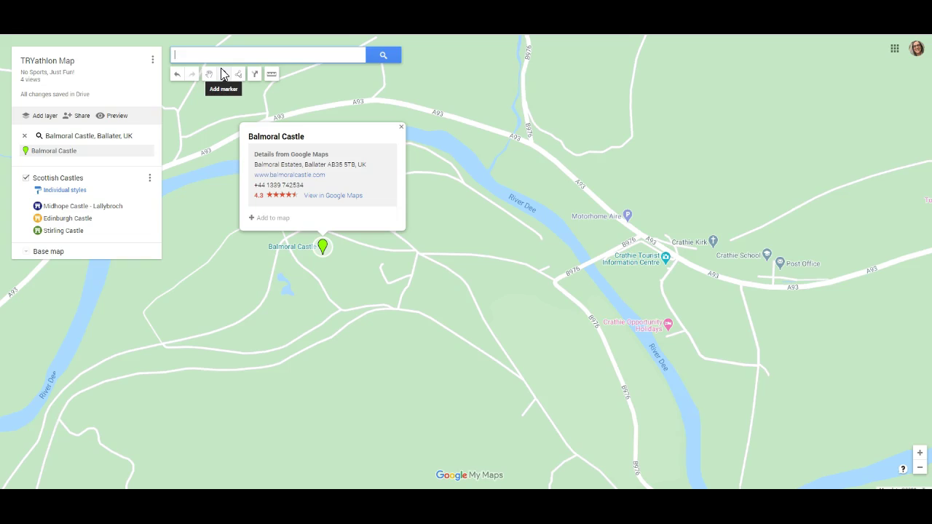
click(253, 219)
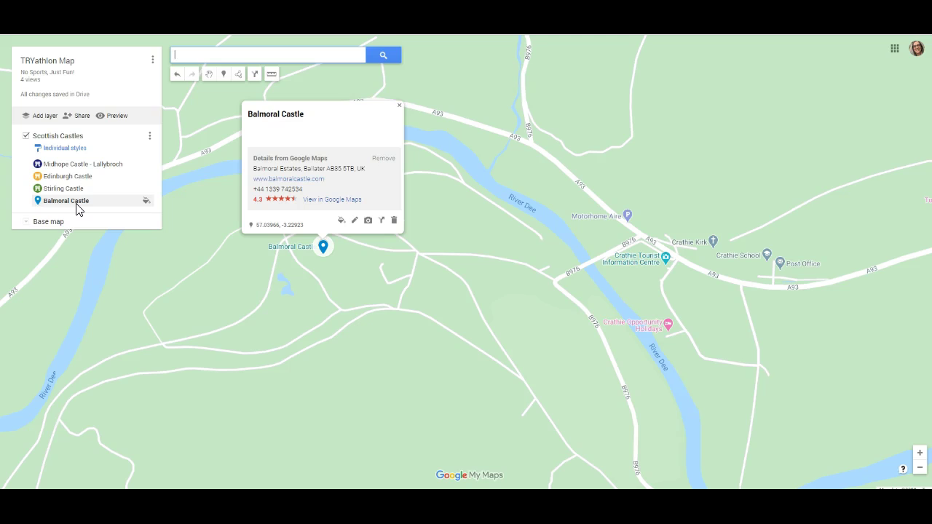
Give the Balmoral Castle marker a purple colour and a castle icon.
click(341, 221)
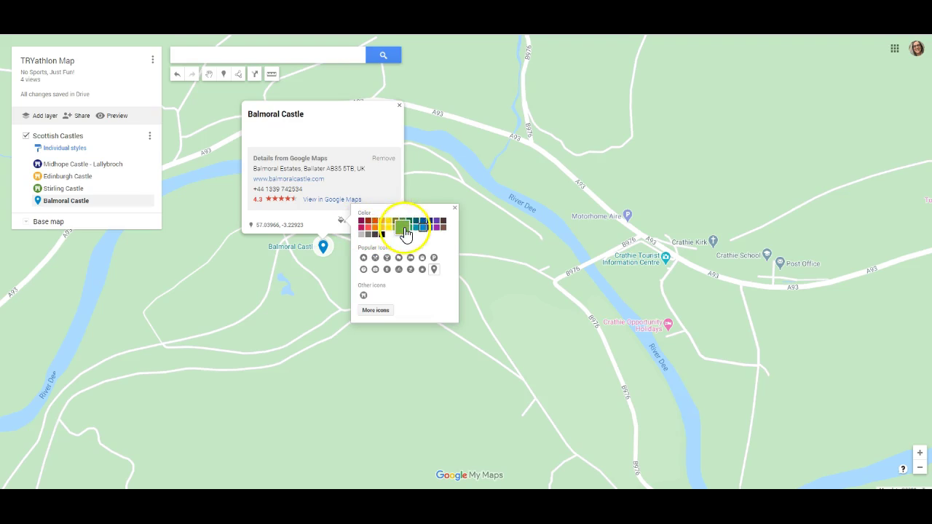
click(439, 231)
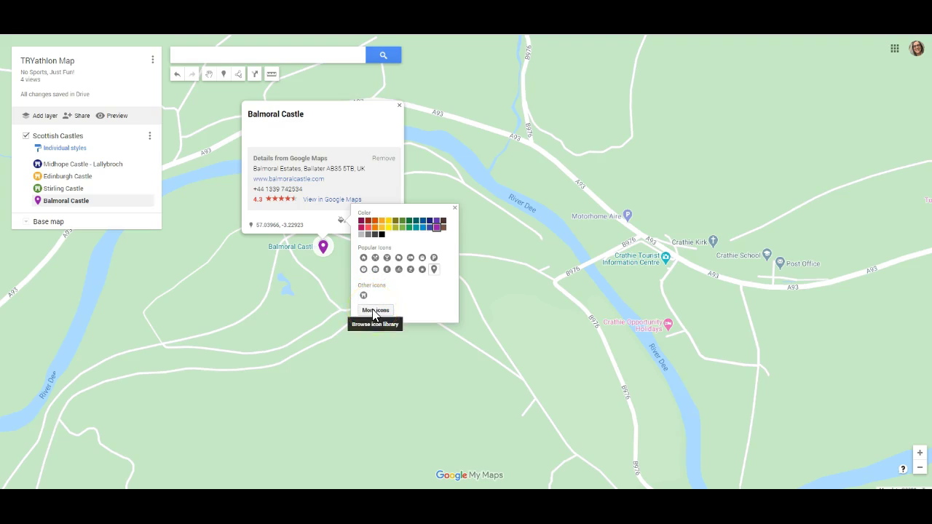
click(373, 312)
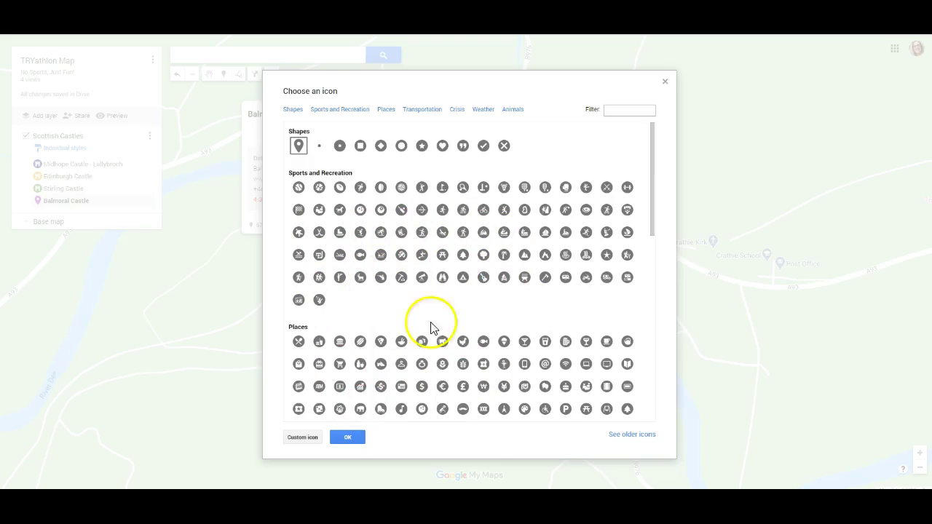
click(356, 441)
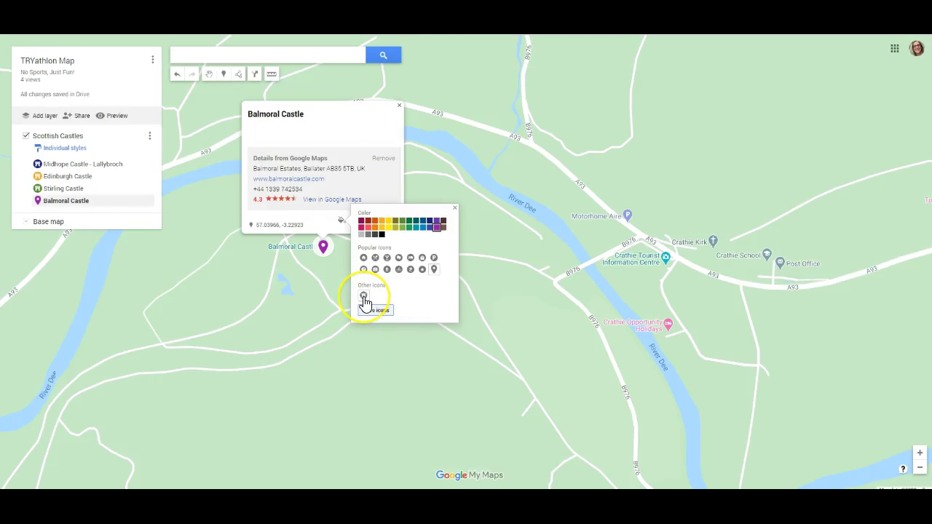
click(363, 297)
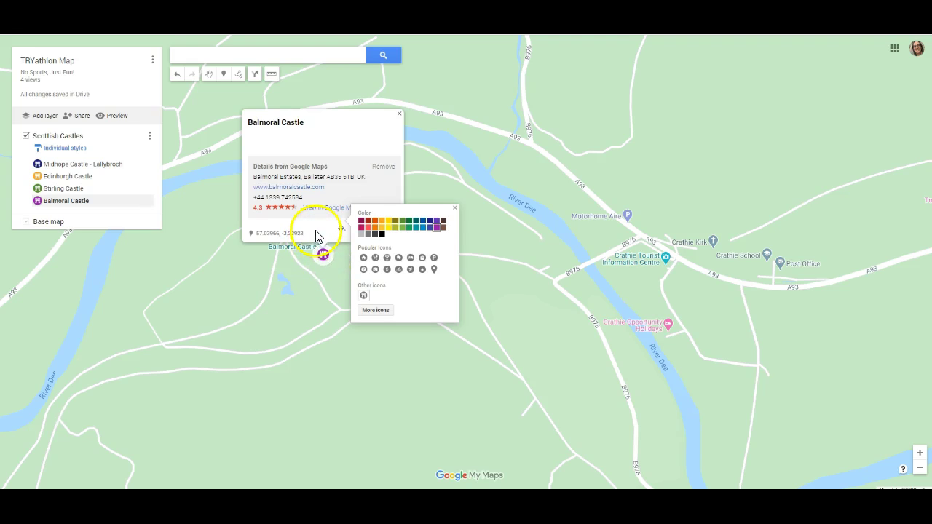
click(315, 236)
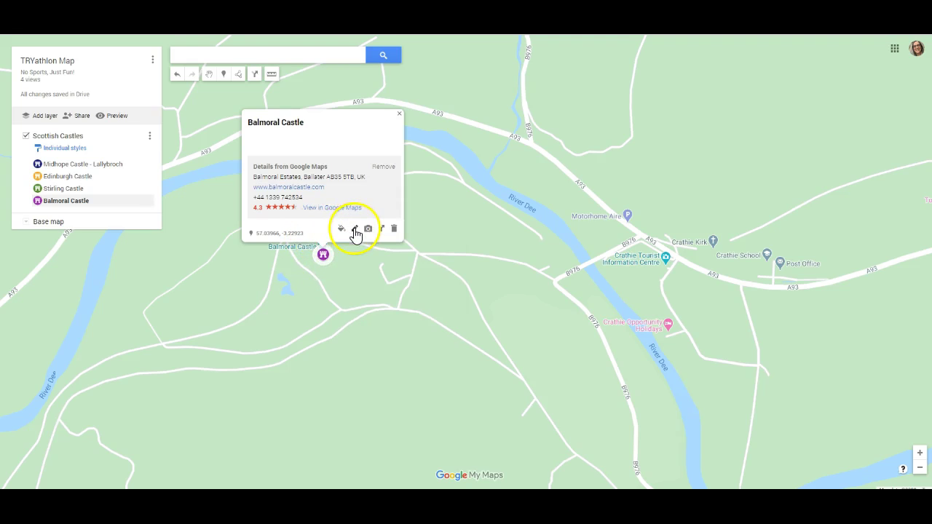
click(355, 229)
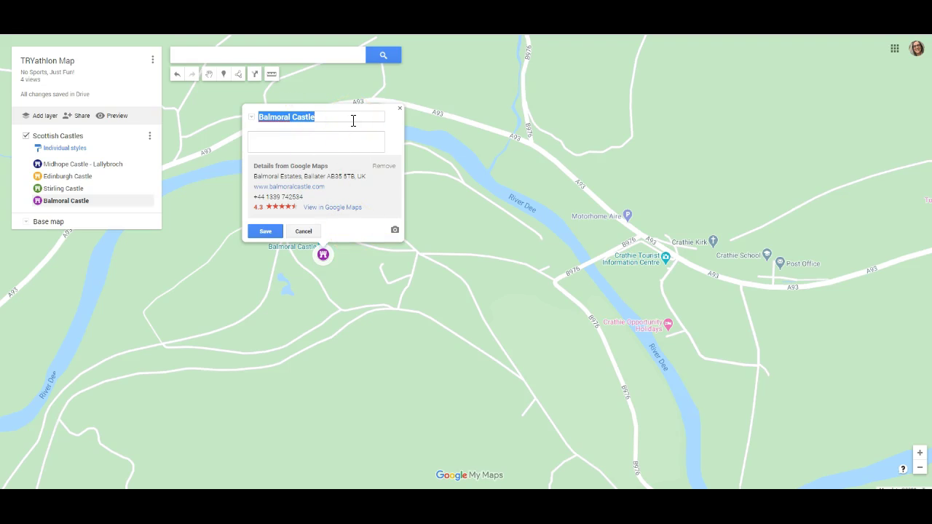
Remove the Google Maps details and save the description 'First Stop on Trip' for Balmoral Castle.
click(381, 170)
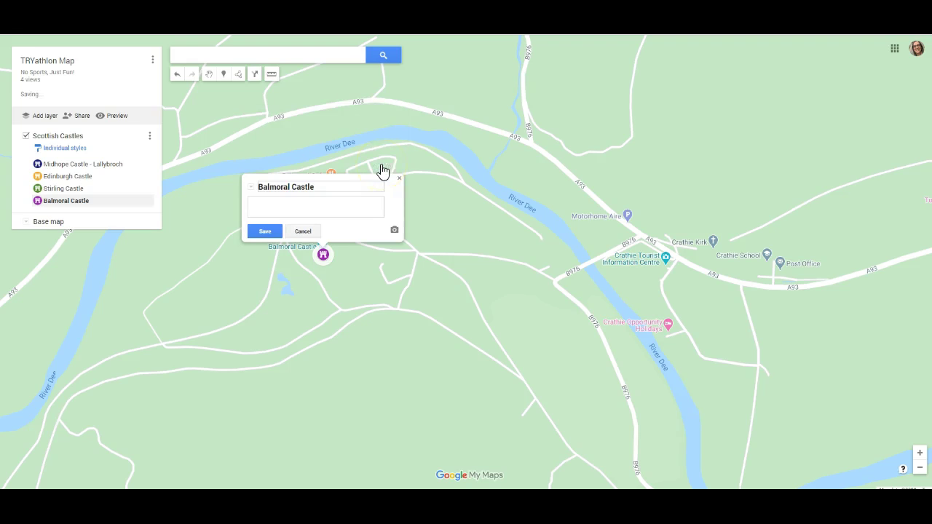
click(359, 208)
text(First Stop on Trip)
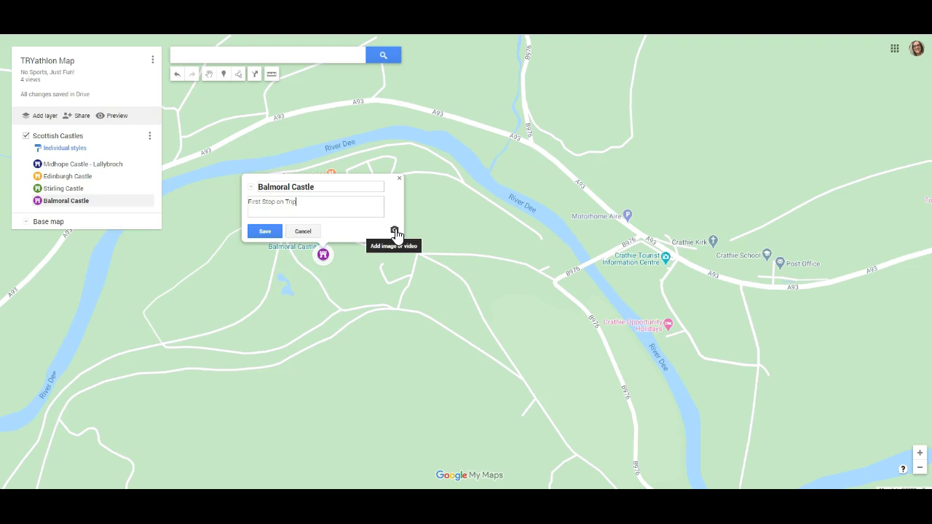
click(263, 232)
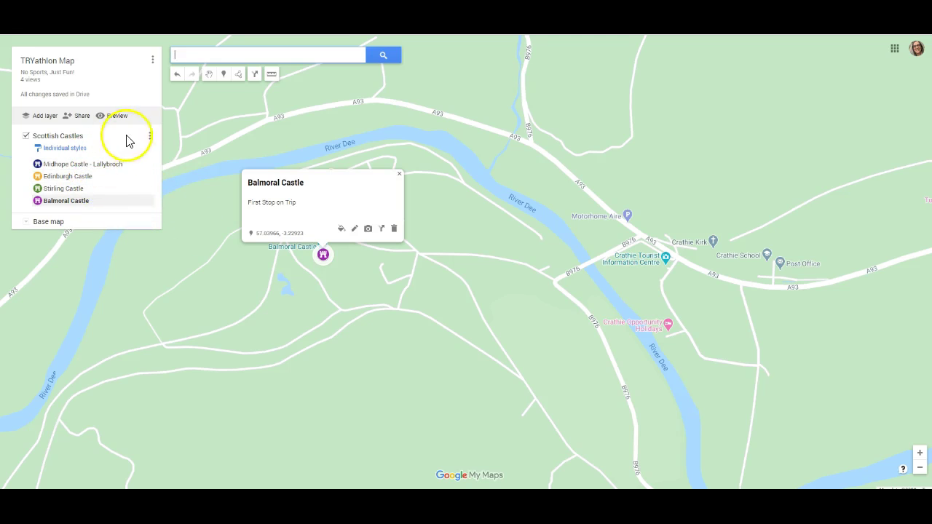
Zoom out and pan to show Midhope, Edinburgh, Stirling and Balmoral across Scotland.
click(150, 139)
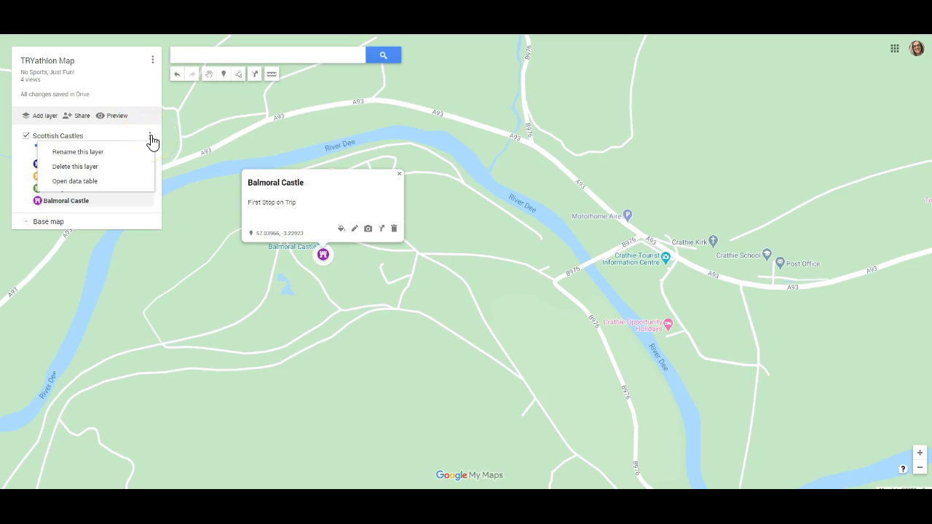
click(196, 184)
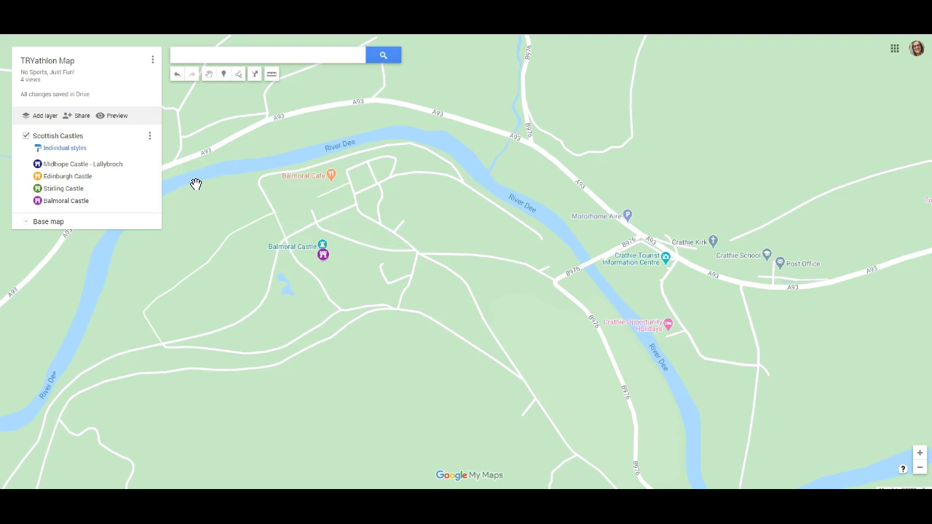
click(151, 62)
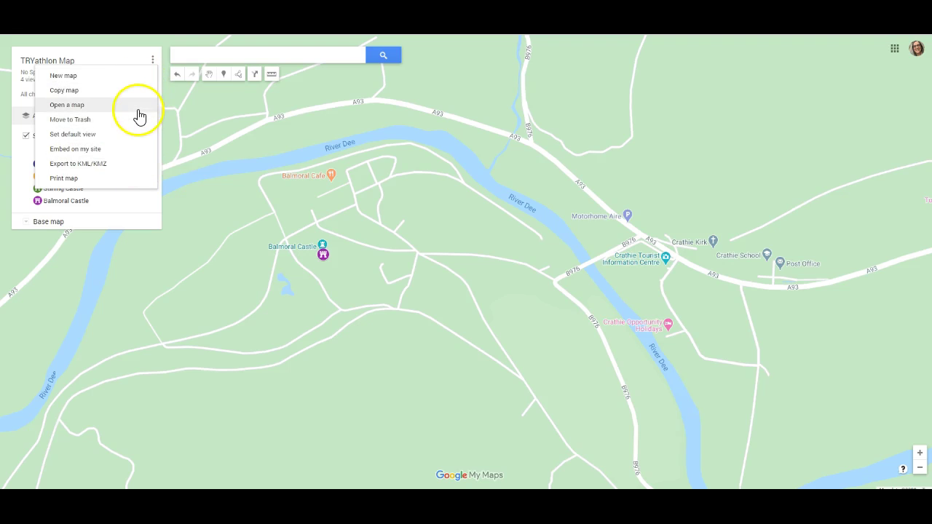
click(217, 128)
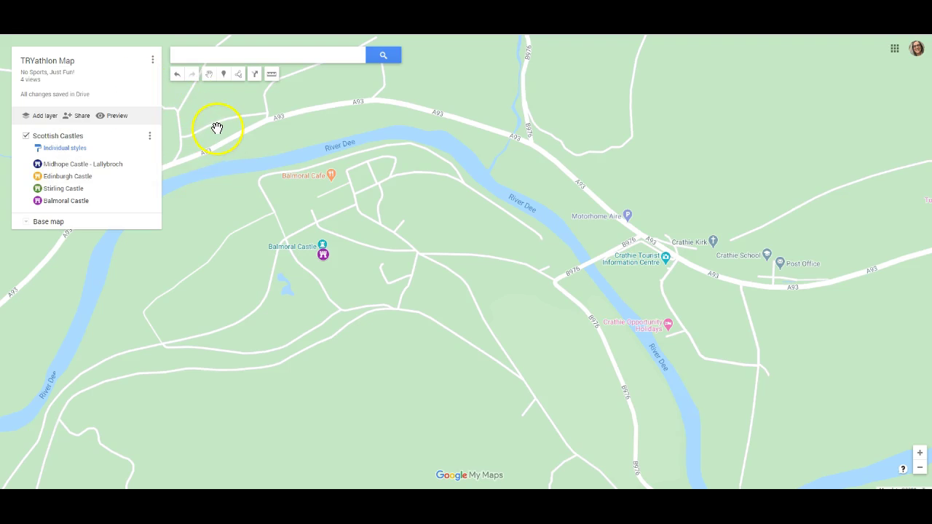
scroll(223, 151, down, 5)
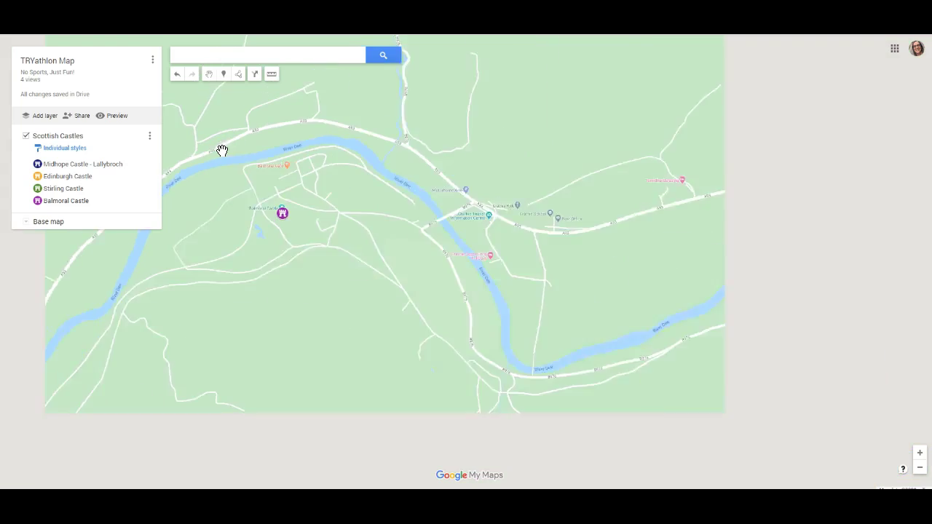
click(920, 469)
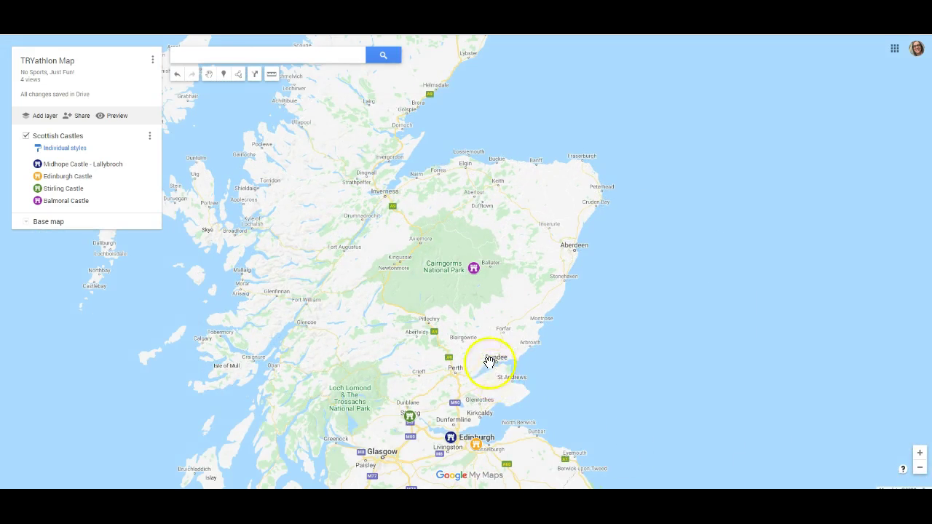
drag(491, 366, 488, 306)
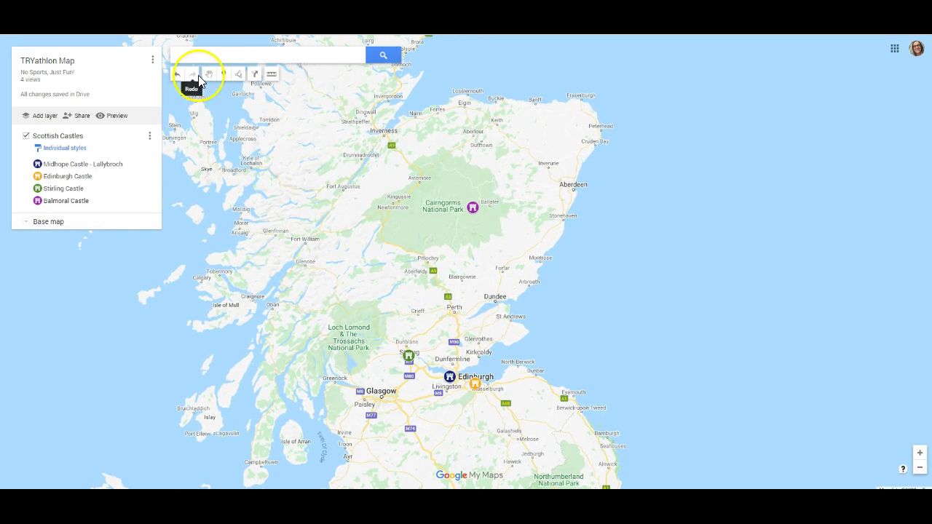
click(240, 75)
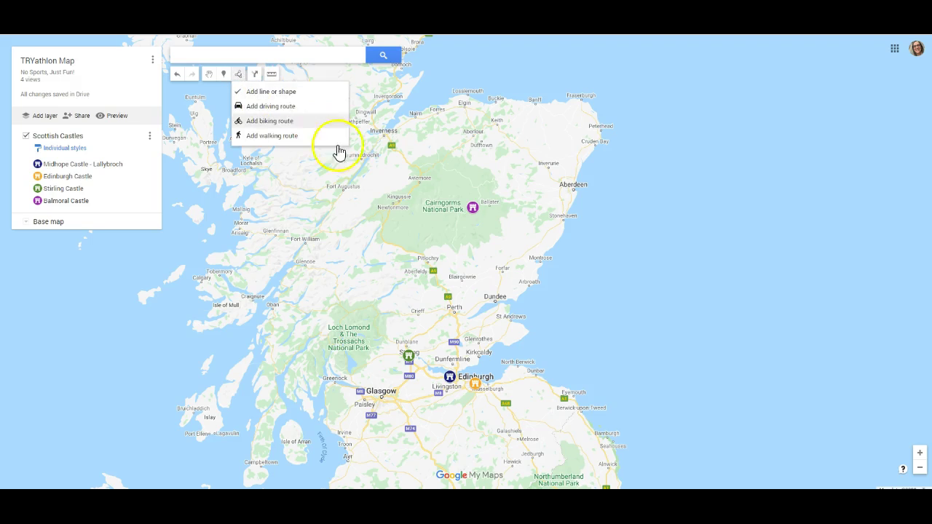
click(307, 93)
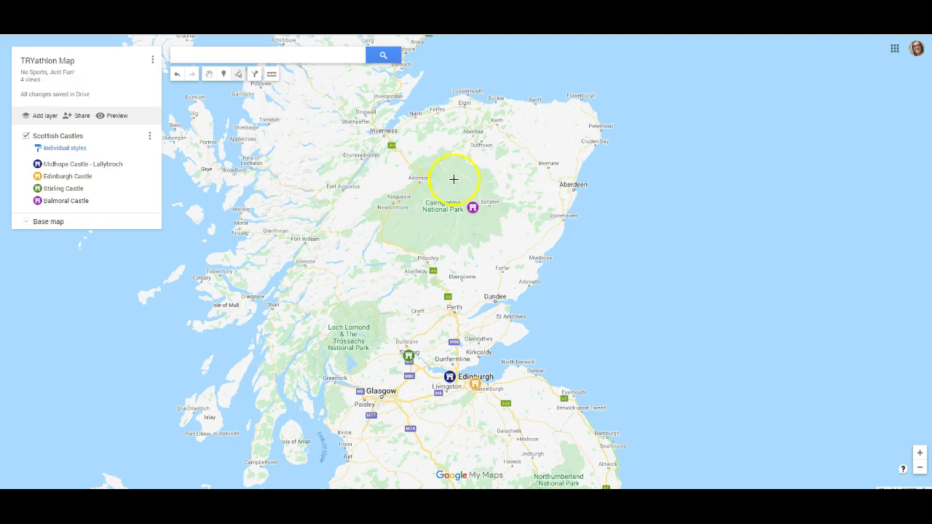
click(473, 208)
click(409, 355)
click(448, 375)
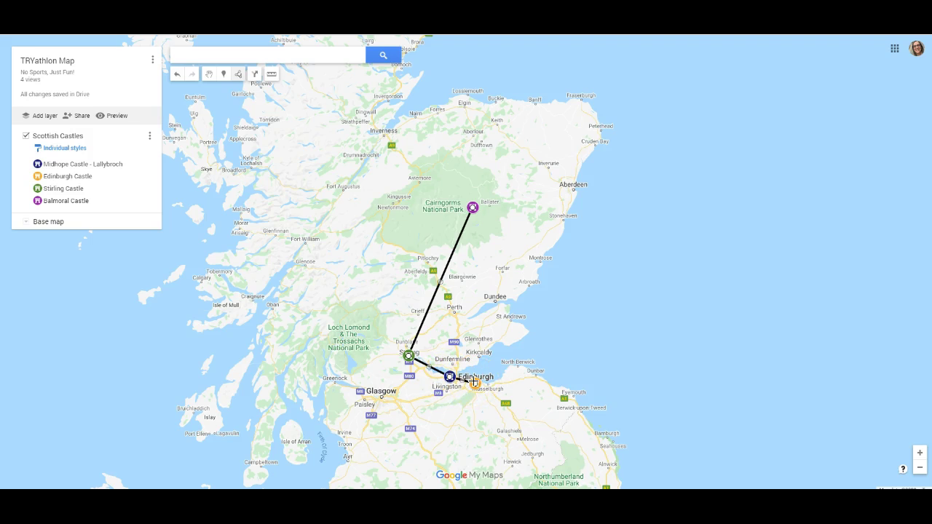
click(474, 382)
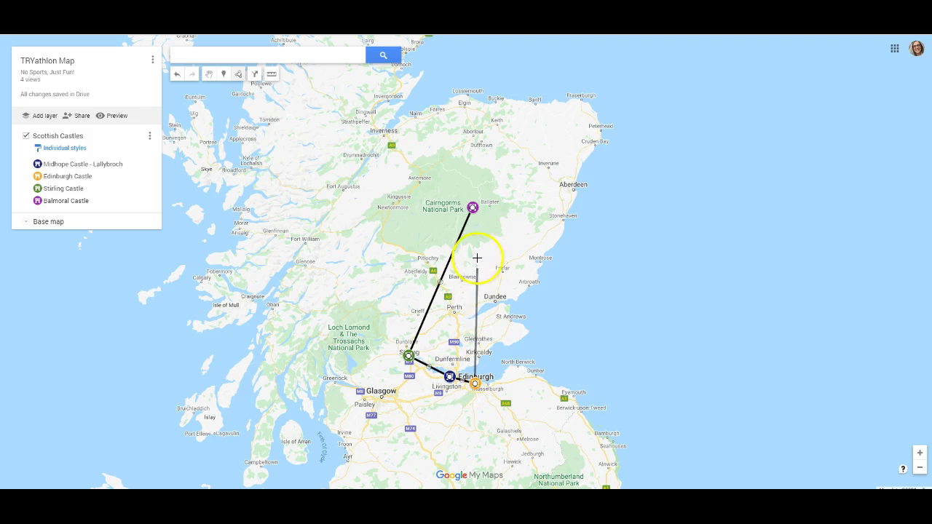
click(473, 209)
click(473, 209)
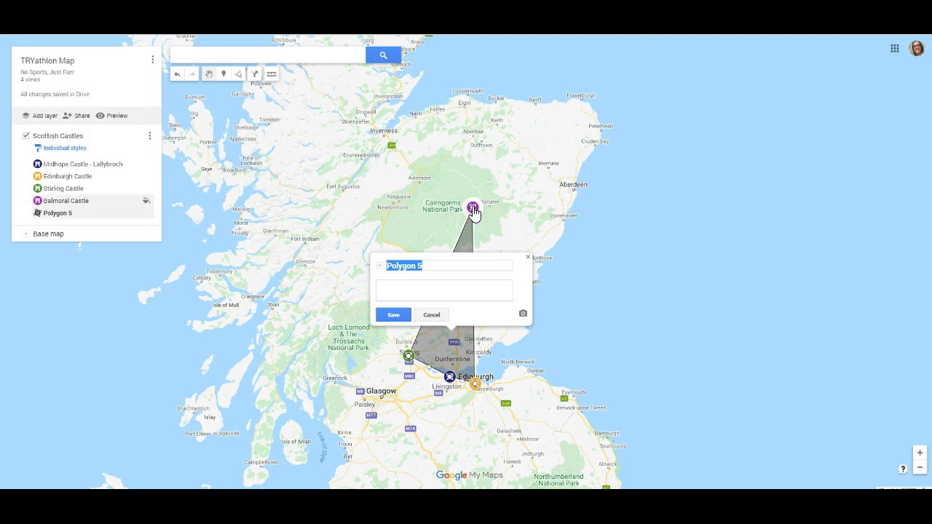
click(439, 317)
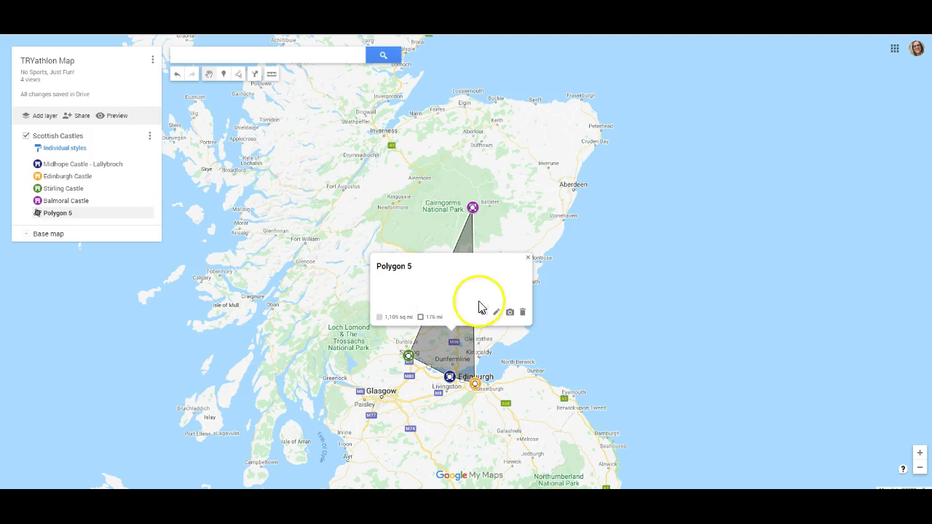
key(Delete)
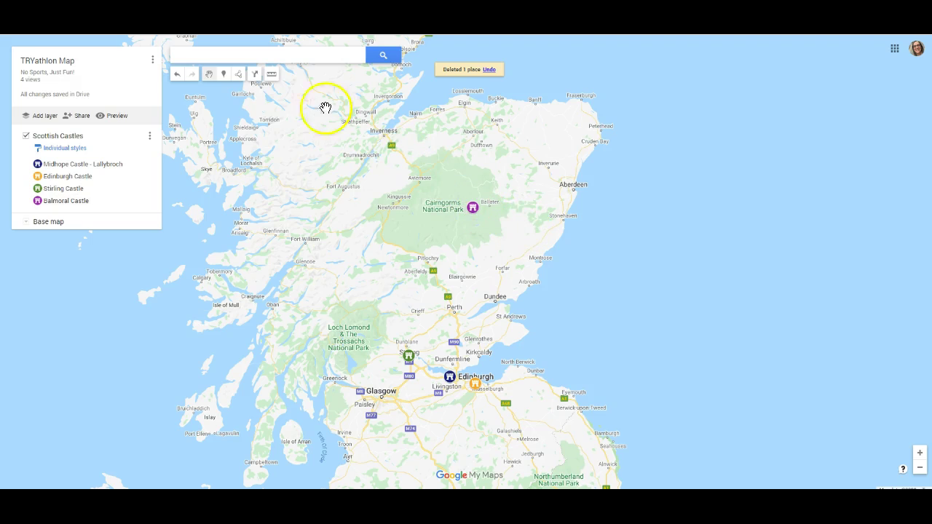
Draw Line 6 from Balmoral Castle to Stirling Castle, about 69.0 mi.
click(238, 74)
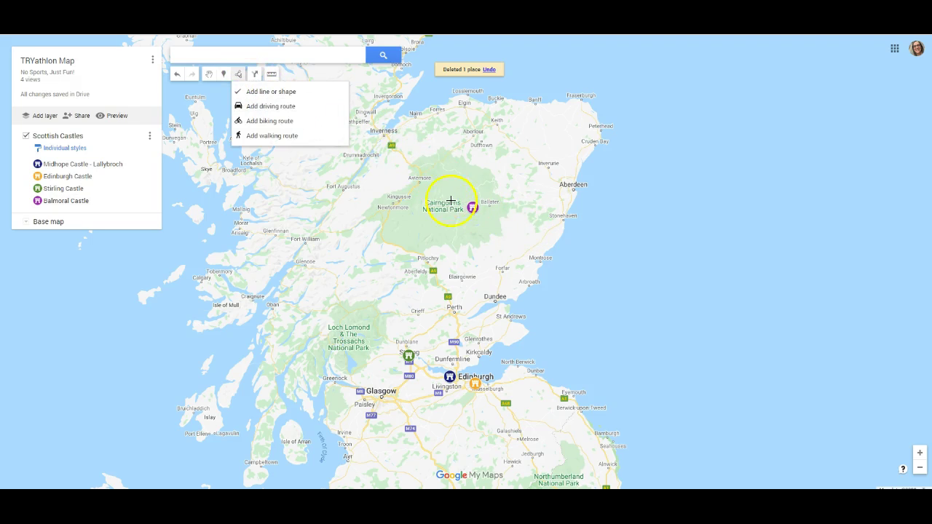
click(472, 209)
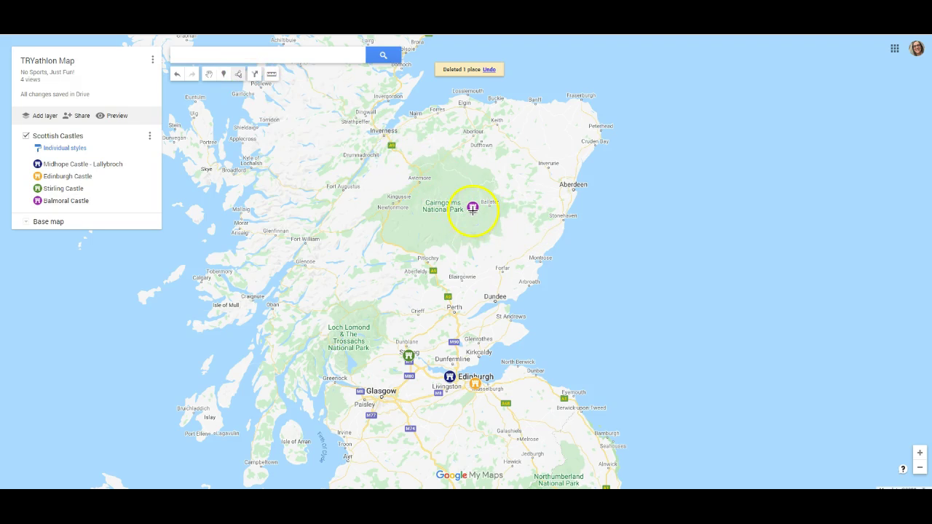
double_click(410, 354)
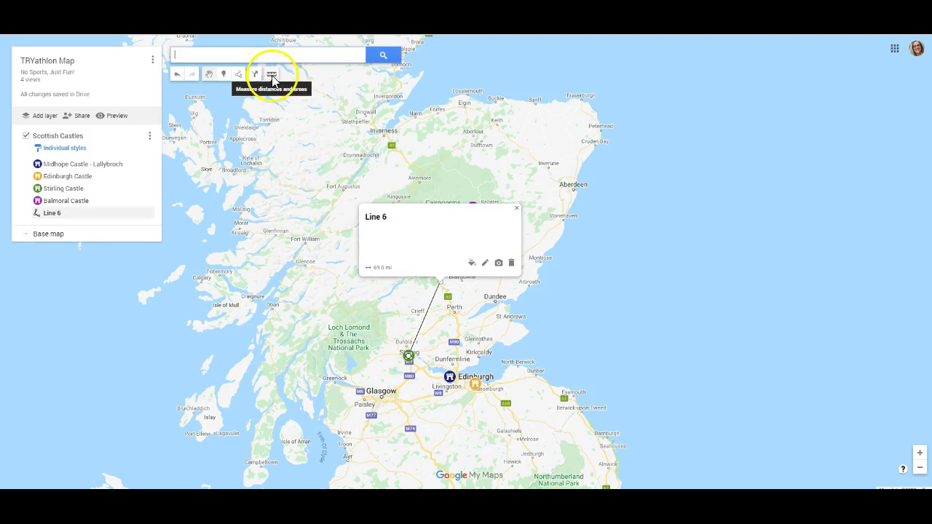
Measure the distance from near Blairgowrie to Stirling Castle, reading 34.2 mi.
click(272, 75)
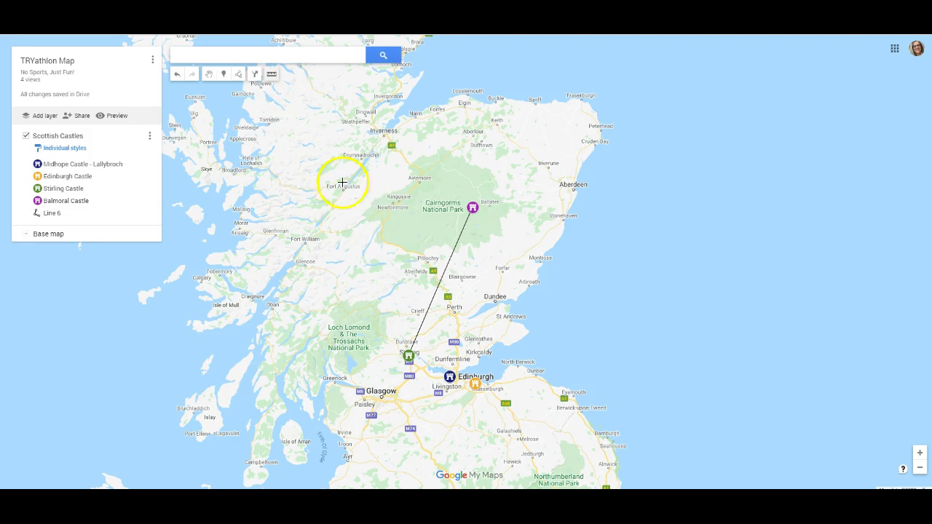
click(441, 283)
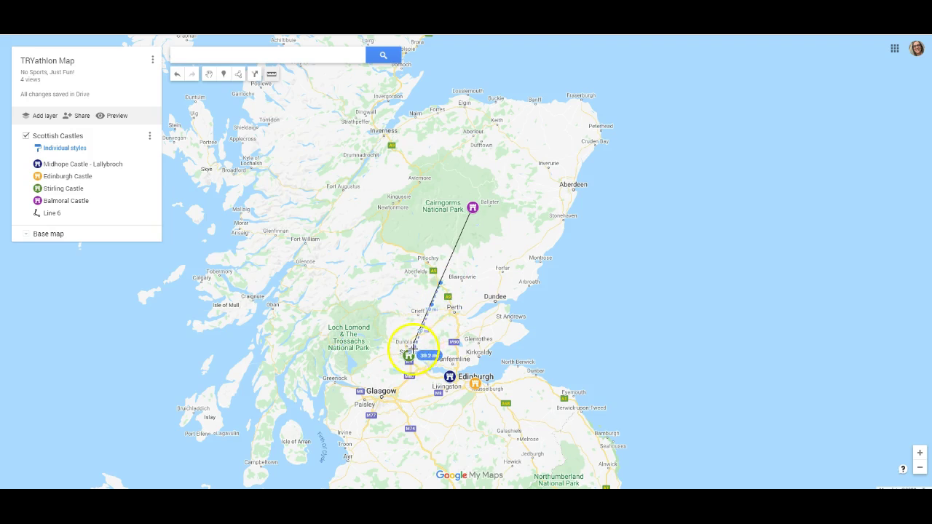
click(410, 355)
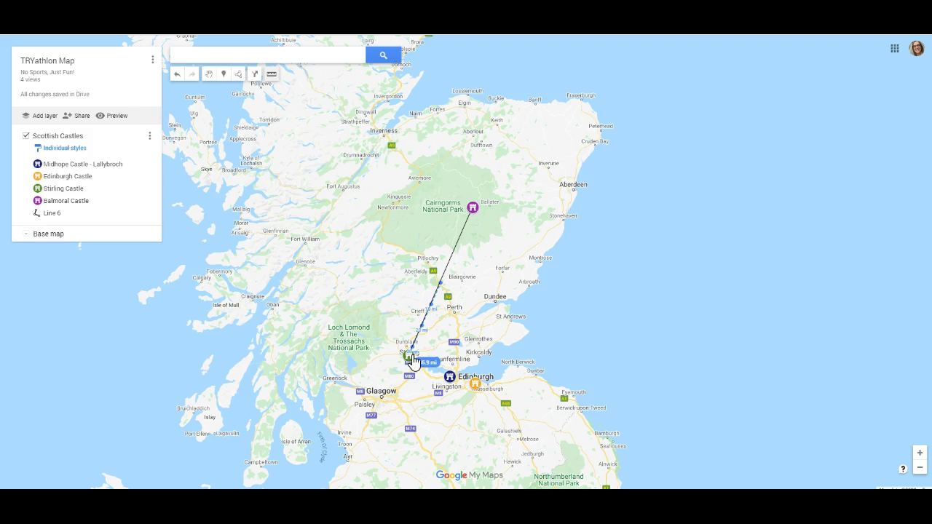
click(411, 358)
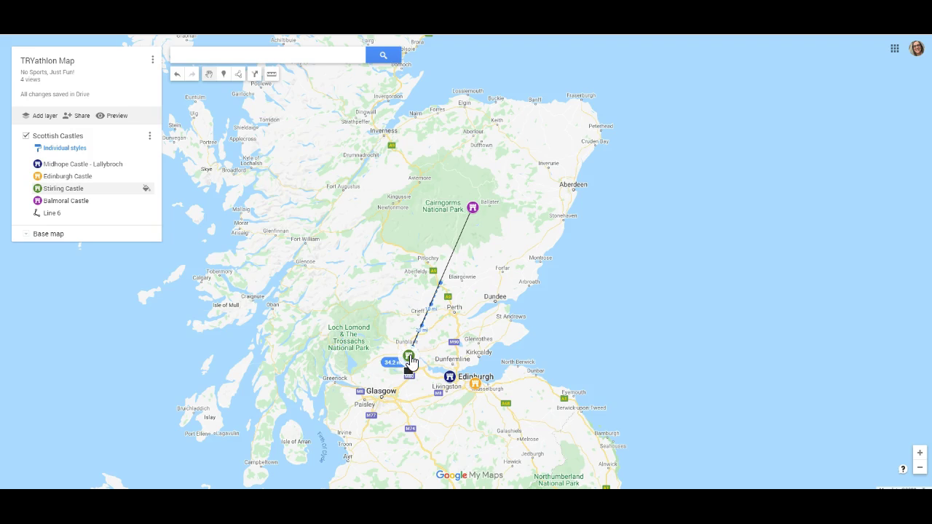